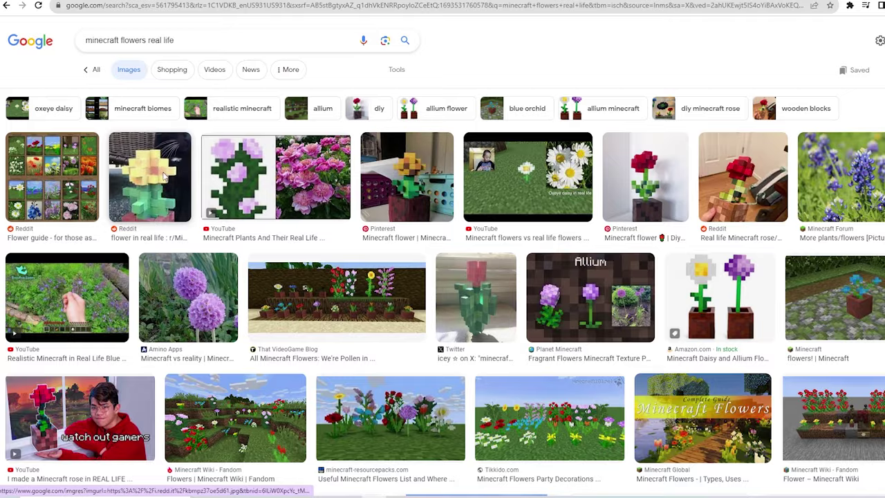
Step: Preview the Reddit yellow-flower build, then the Twitter tulip build, in Google Images
click(164, 177)
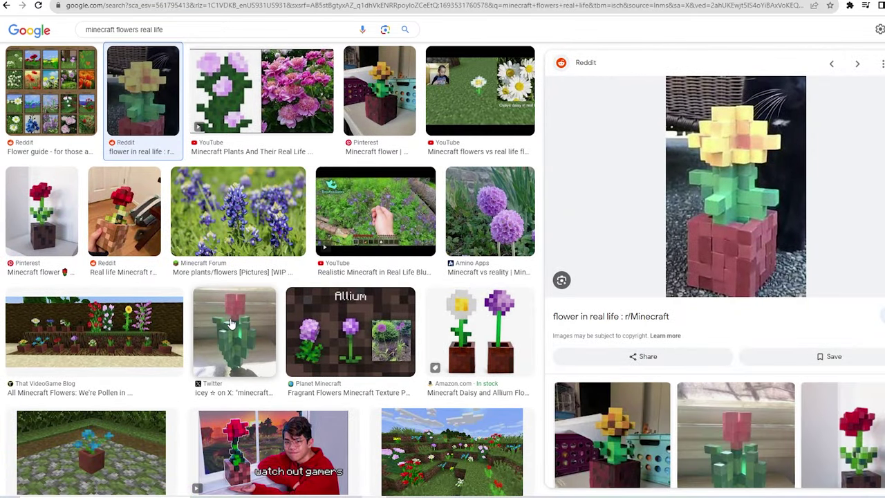
click(228, 323)
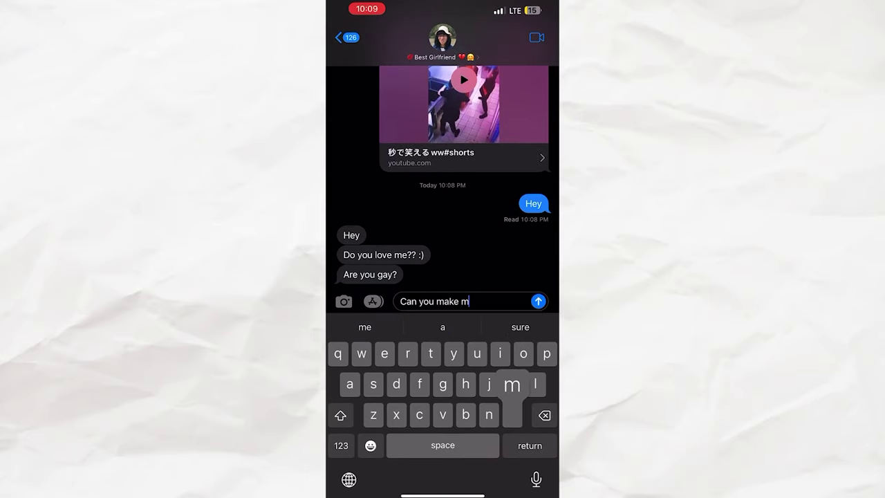
Step: Write 'Can you make me a Minecraft flwoer???? ☺️☺️' in iMessage and return to the letter keyboard
text( you make me a Minecraft flwoer???? ☺️☺️🥺🥺🥺)
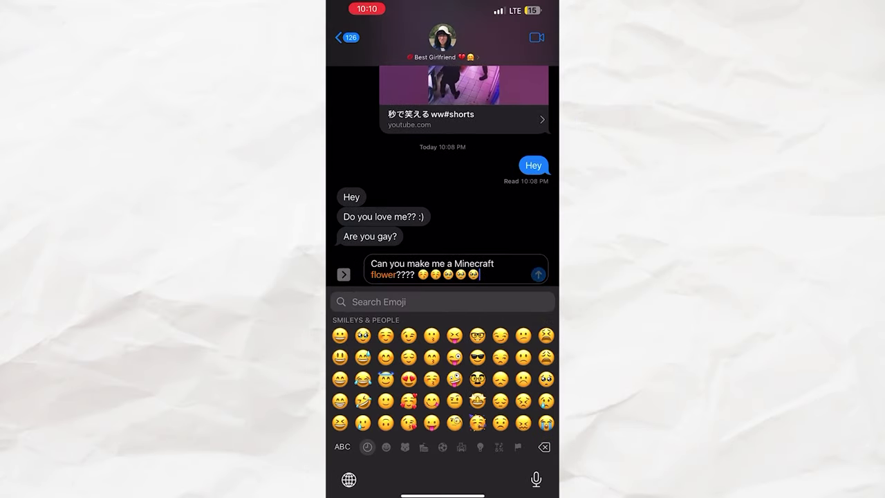
click(342, 447)
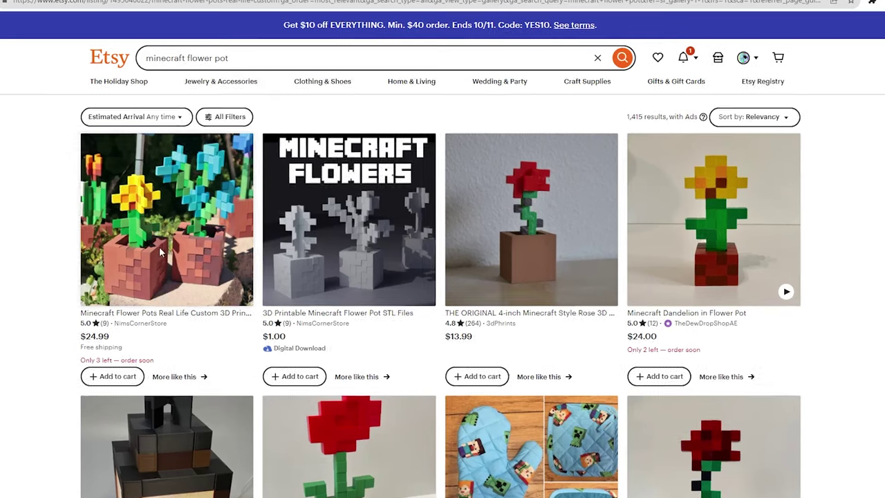
Step: Open the Minecraft Flower Pots listing on Etsy and page through to its fourth photo
click(159, 246)
scroll(325, 299, down, 1)
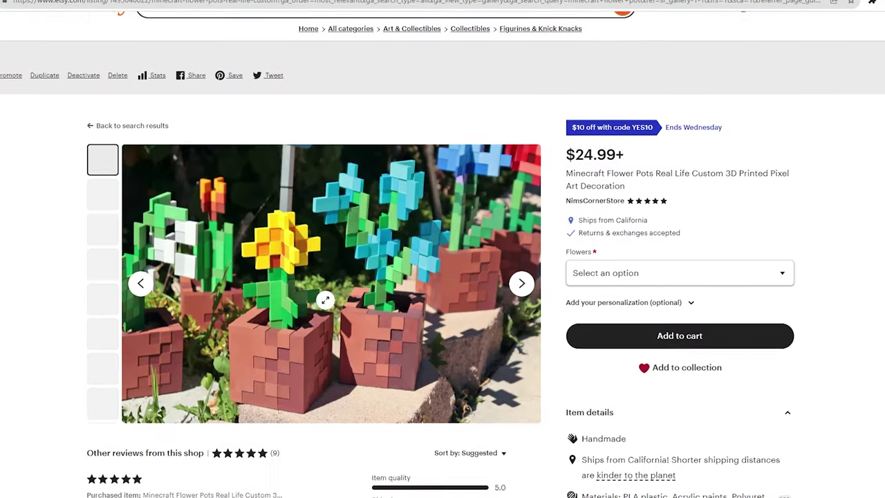
click(523, 295)
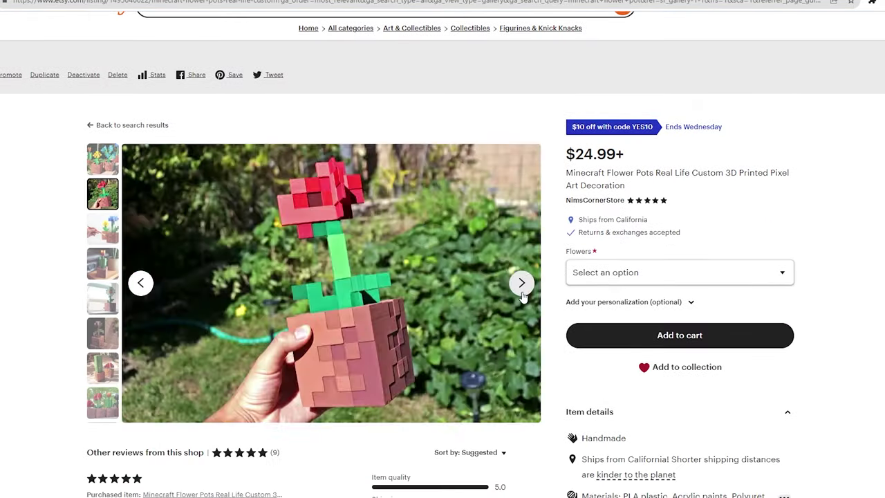
click(522, 295)
click(523, 295)
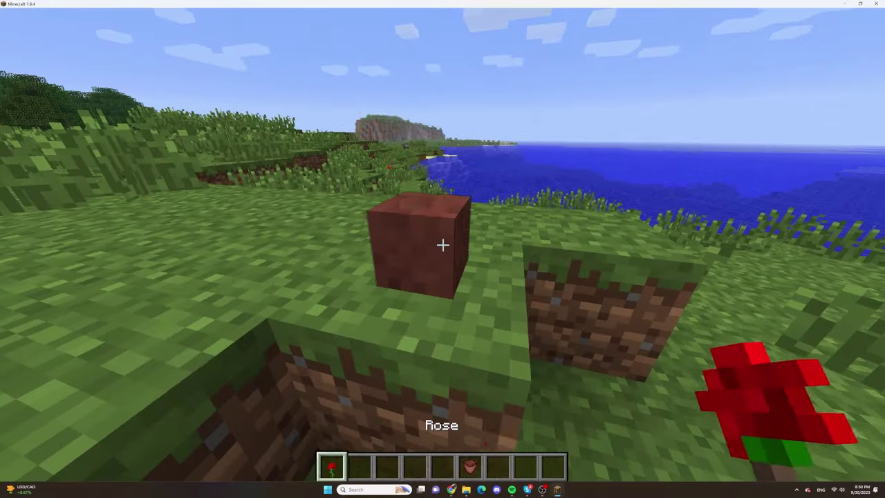
Step: Plant the red rose in the flower pot, circle around it, then select Lime Concrete
right_click(443, 245)
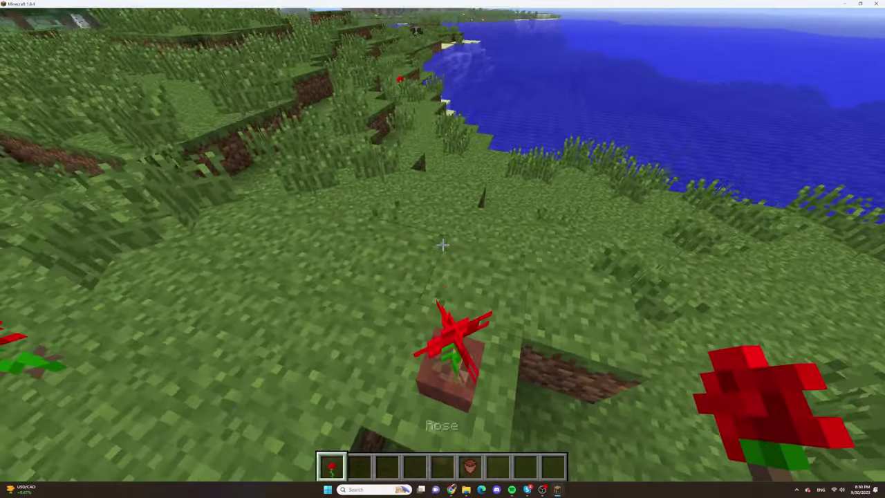
key(d)
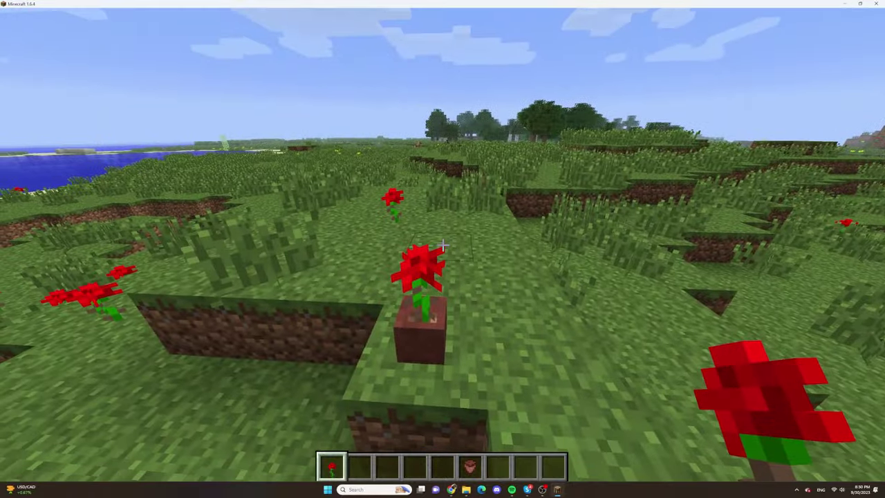
key(d)
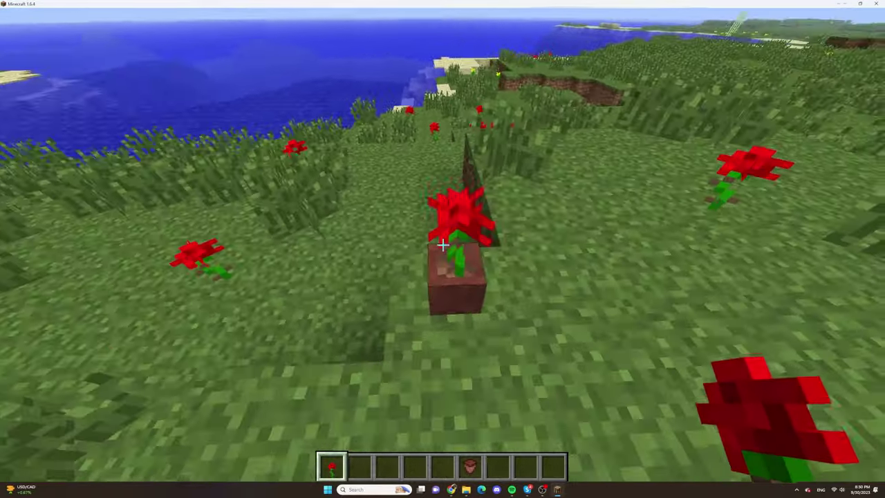
scroll(442, 245, up, 1)
key(d)
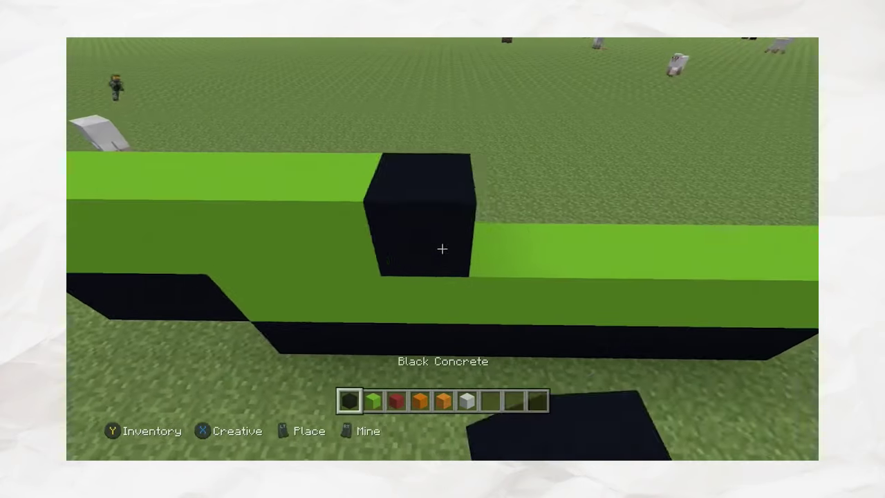
key(2)
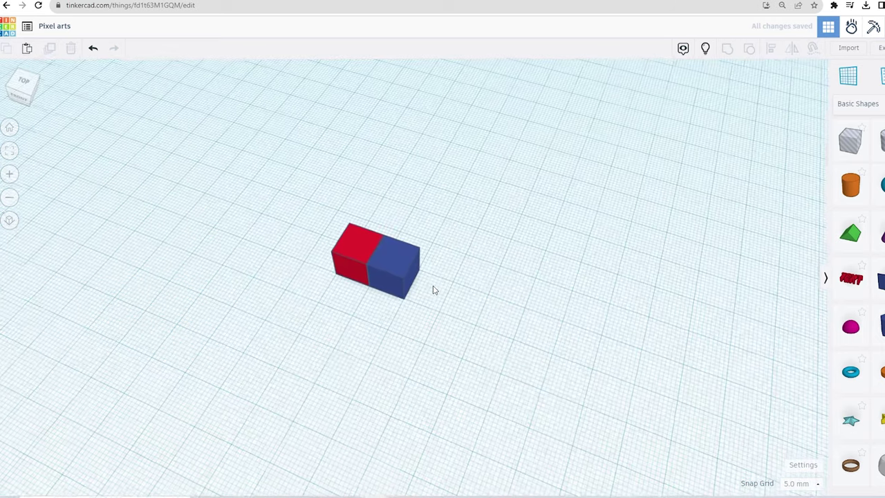
Step: Duplicate the 20 mm cube with Ctrl+D and place the copy right beside the original
middle_drag(433, 288, 480, 310)
click(410, 307)
key(ctrl+d)
drag(421, 299, 461, 312)
click(544, 336)
right_drag(544, 336, 621, 346)
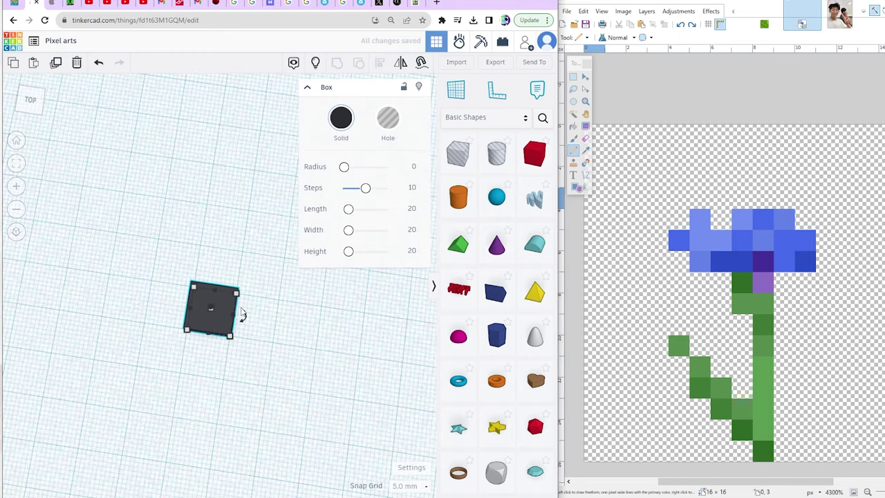
Step: Undo the last box moves to remove the stray small box
middle_drag(242, 315, 251, 332)
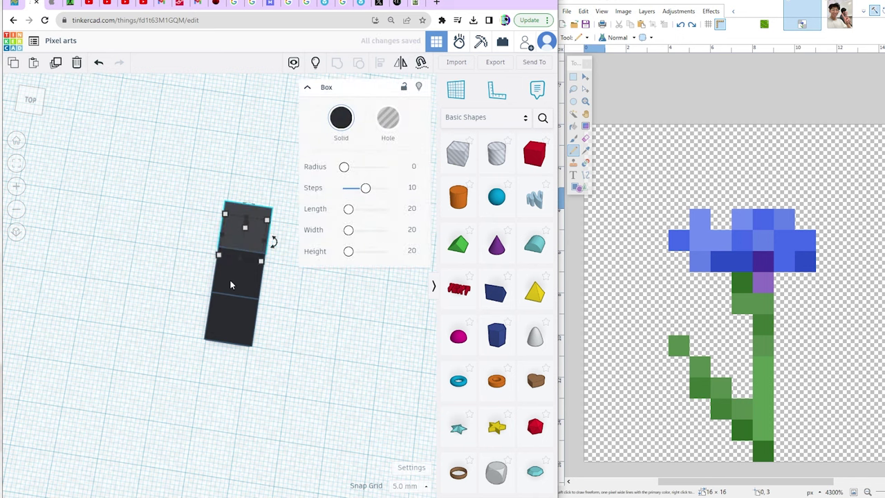
key(ctrl+z)
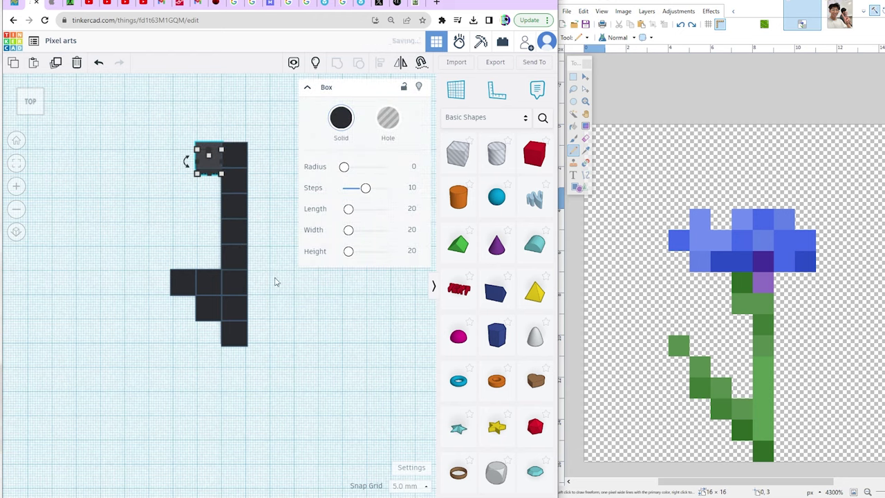
key(ctrl+z)
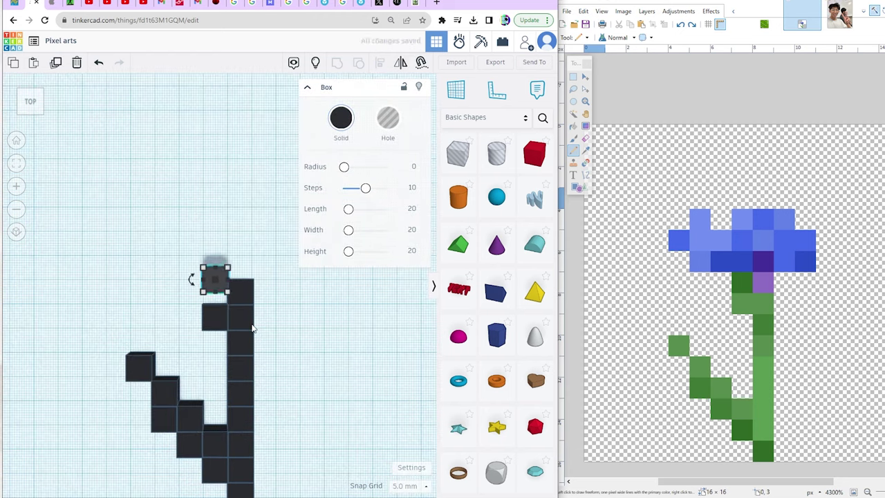
key(ctrl+z)
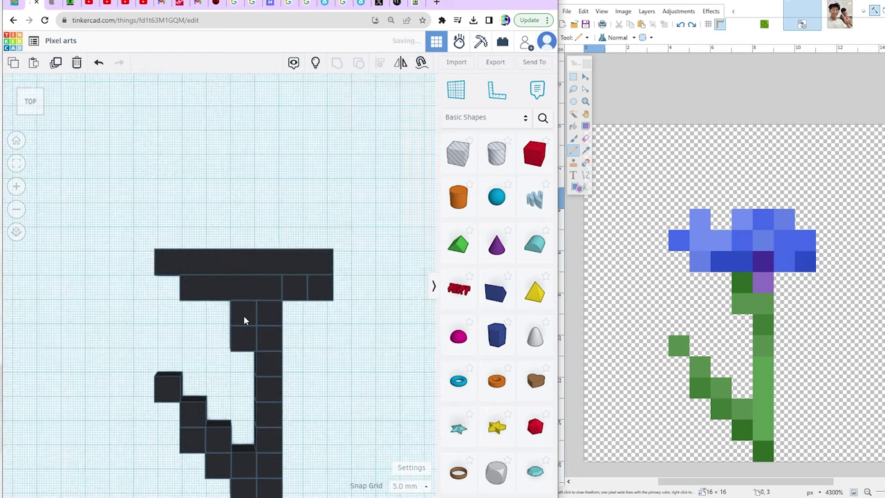
key(ctrl+z)
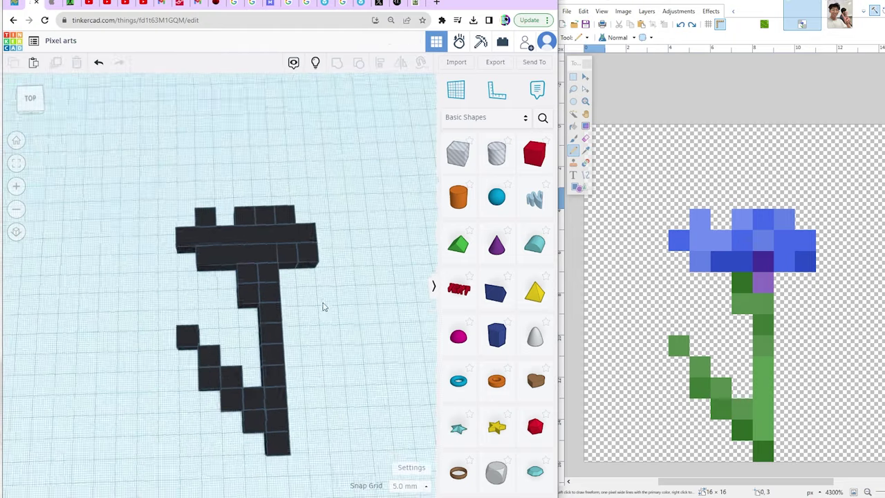
Step: Select all 26 flower boxes and group them into one blue shape
key(ctrl+a)
key(ctrl+g)
mouse_move(370, 316)
right_down()
mouse_move(267, 310)
mouse_move(277, 277)
mouse_move(316, 223)
mouse_move(318, 362)
mouse_move(350, 303)
mouse_move(503, 291)
mouse_move(475, 306)
right_up()
key(super+Up)
Step: Group the brown box with its inner hole into a hollow pot and orbit around it
click(515, 296)
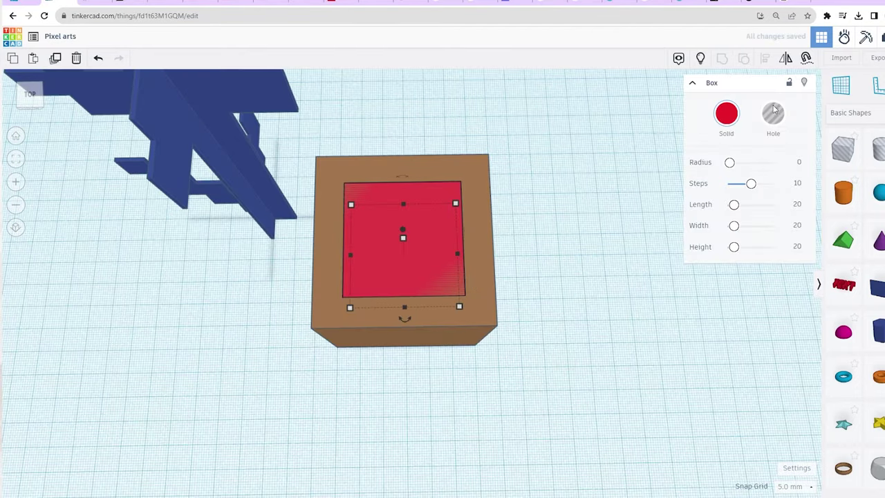
right_drag(579, 256, 451, 243)
drag(436, 241, 437, 240)
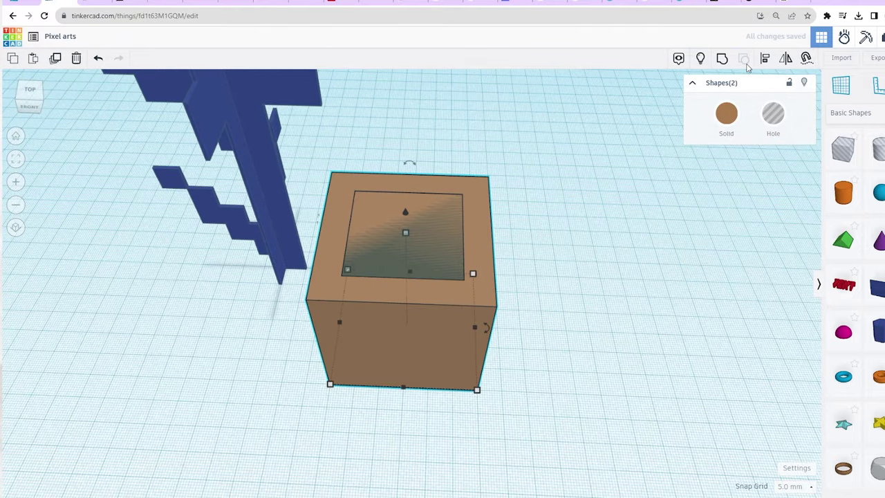
click(722, 59)
right_drag(503, 207, 453, 297)
click(542, 247)
scroll(452, 316, up, 3)
right_drag(561, 323, 79, 334)
right_drag(474, 311, 435, 425)
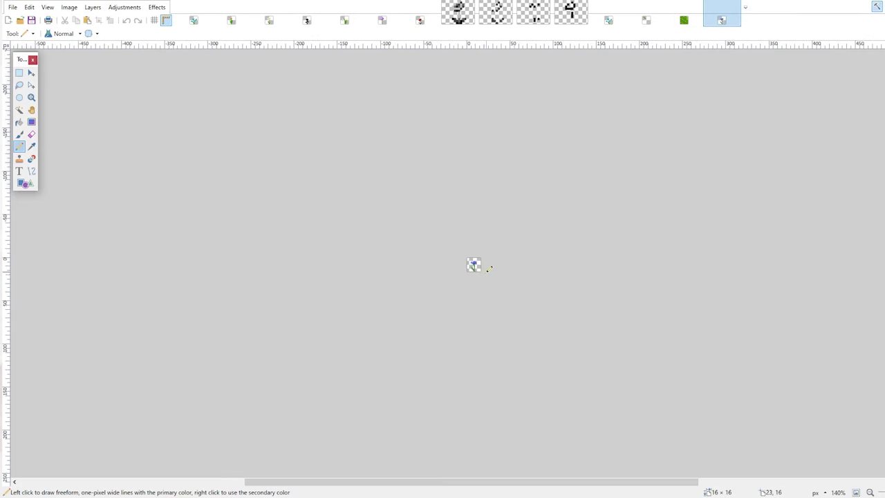
Step: Zoom into the cornflower sprite in Paint.NET and open the Colors window for grey repainting
ctrl+scroll(483, 274, up, 5)
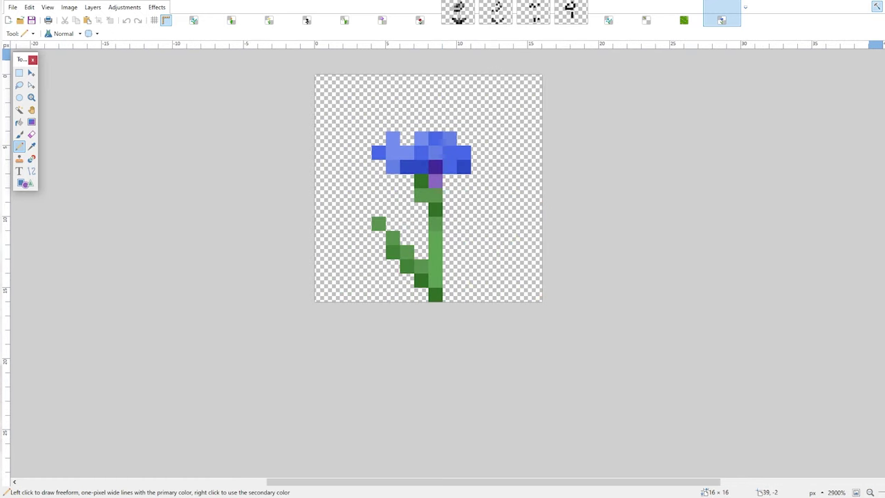
key(F8)
ctrl+scroll(396, 126, up, 4)
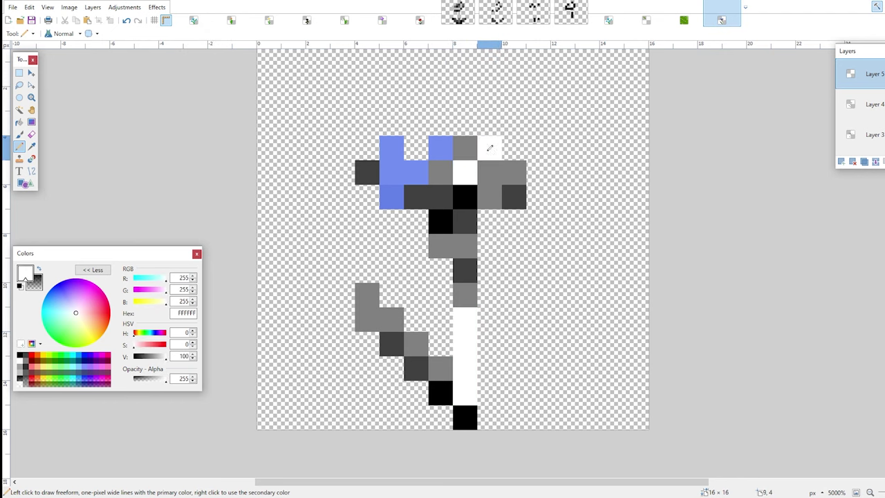
ctrl+scroll(395, 194, down, 4)
ctrl+scroll(484, 173, up, 4)
ctrl+scroll(744, 145, down, 2)
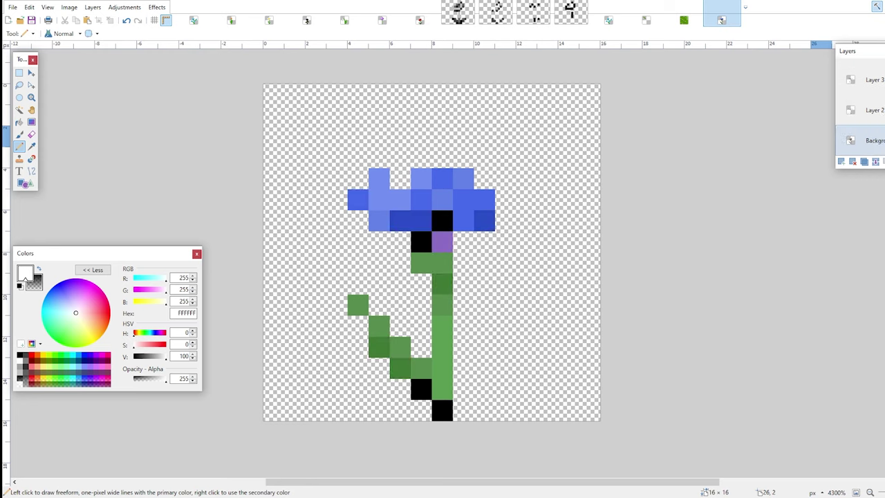
ctrl+scroll(503, 237, up, 2)
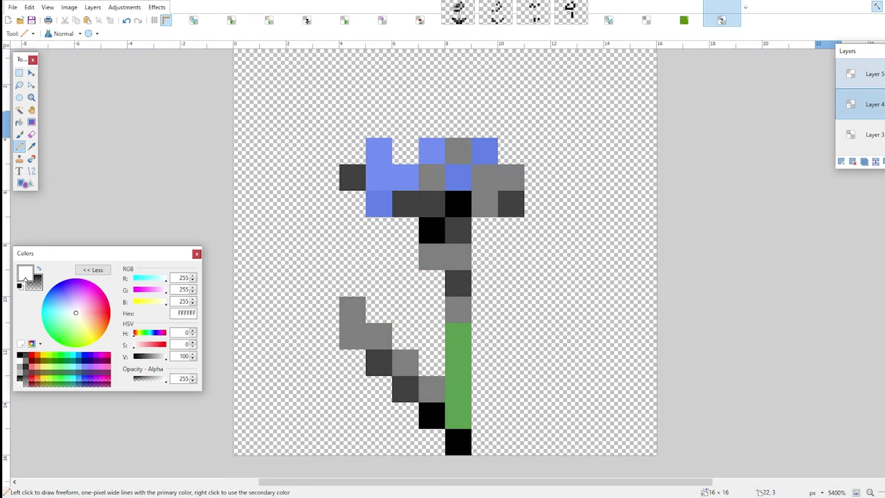
Step: Import Cornflower 4.svg into Tinkercad as a shape
ctrl+scroll(802, 129, down, 1)
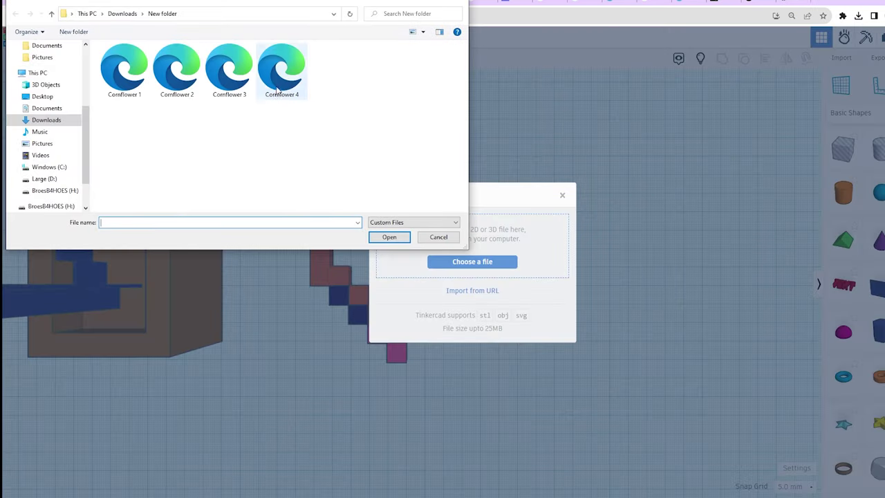
double_click(283, 69)
click(557, 351)
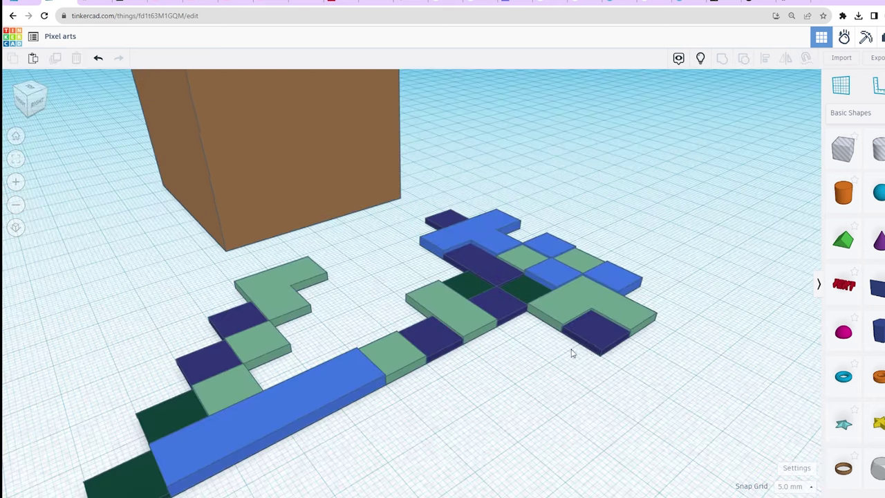
Step: Orbit around the imported flat pixel flower and the upright blue flower model
right_drag(573, 352, 729, 407)
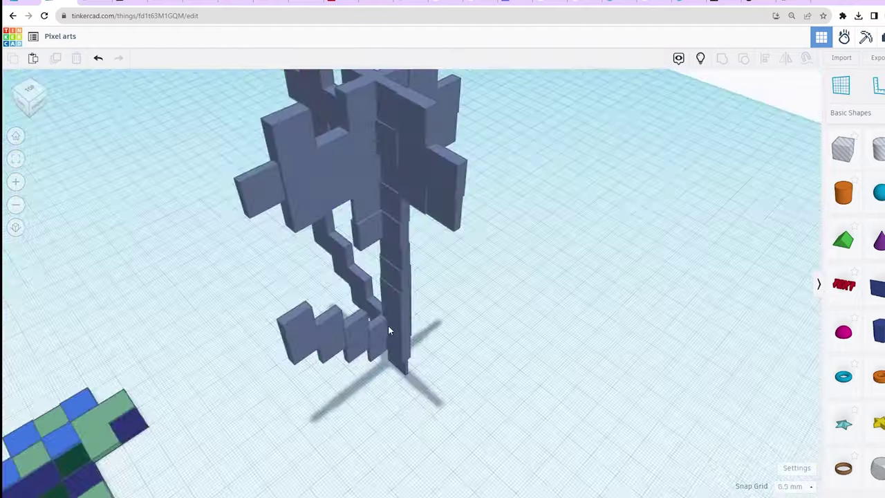
right_drag(388, 325, 506, 316)
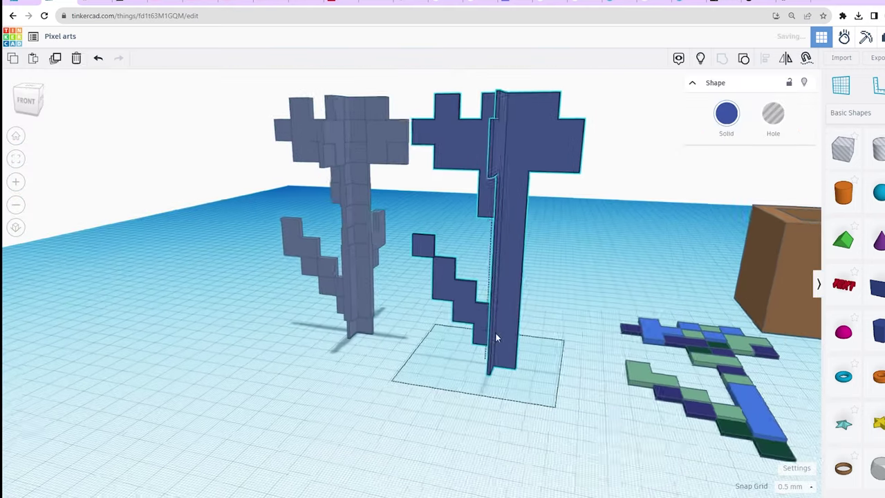
right_drag(495, 332, 314, 317)
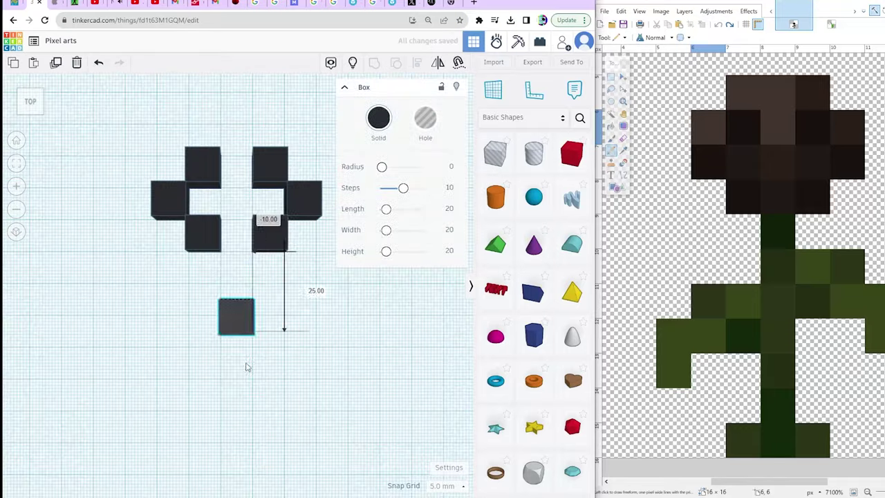
Step: Place boxes pixel by pixel to copy the flower sprite, restyling some to grey
click(252, 194)
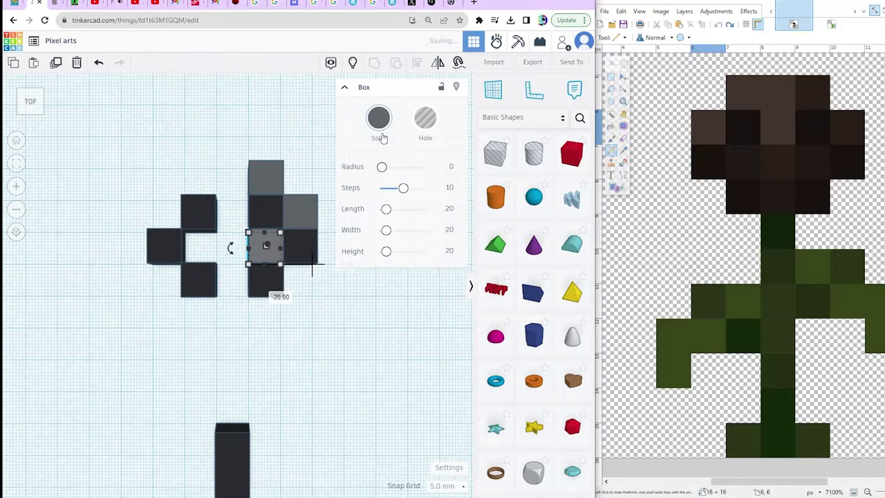
click(289, 284)
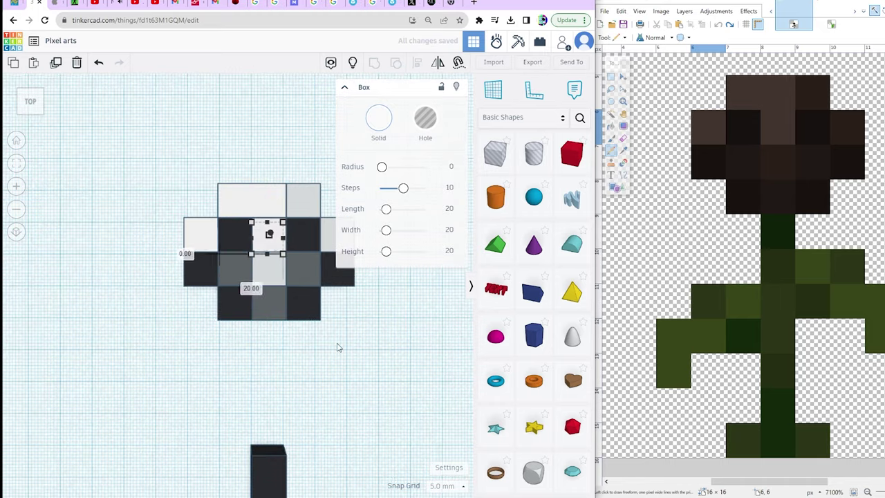
middle_drag(306, 316, 286, 296)
click(214, 339)
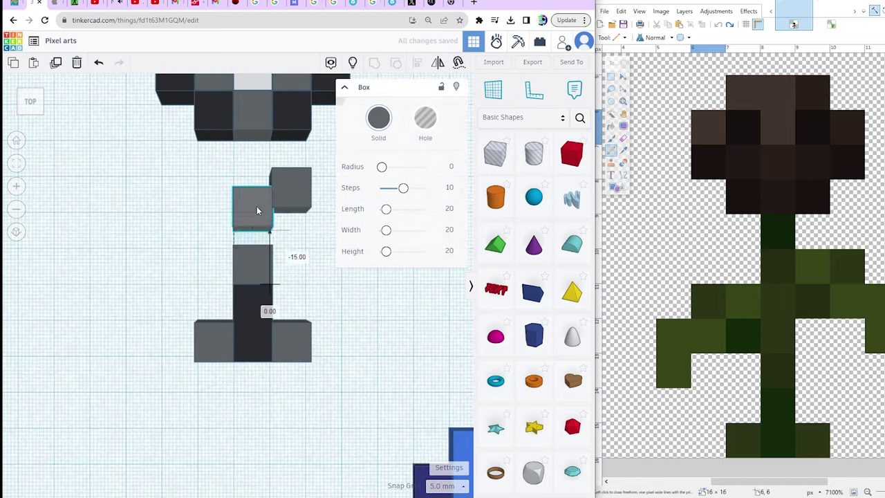
drag(104, 135, 290, 360)
click(302, 281)
click(312, 99)
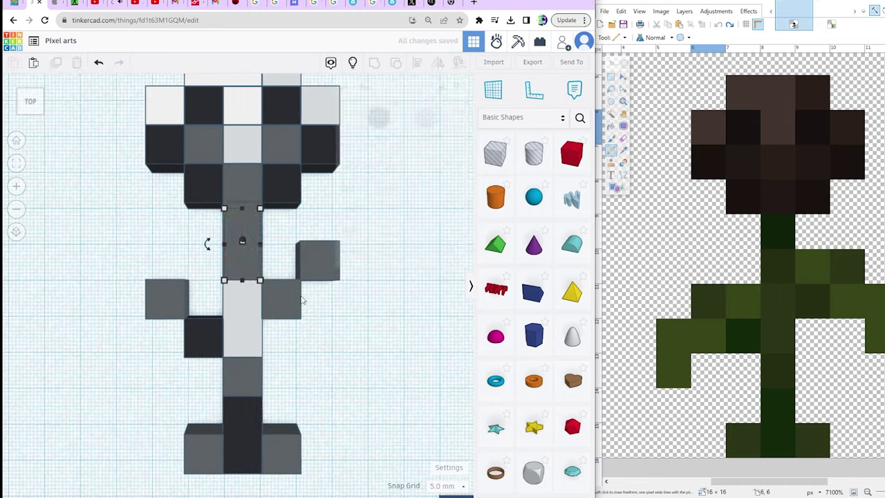
click(270, 241)
Step: Move the blocks into place beside the stem in the pixel figure
drag(246, 290, 277, 297)
middle_drag(277, 297, 357, 370)
shift+click(352, 438)
Step: Colour the figure dark reddish-brown with custom solid colour 664a4a
click(378, 117)
click(326, 237)
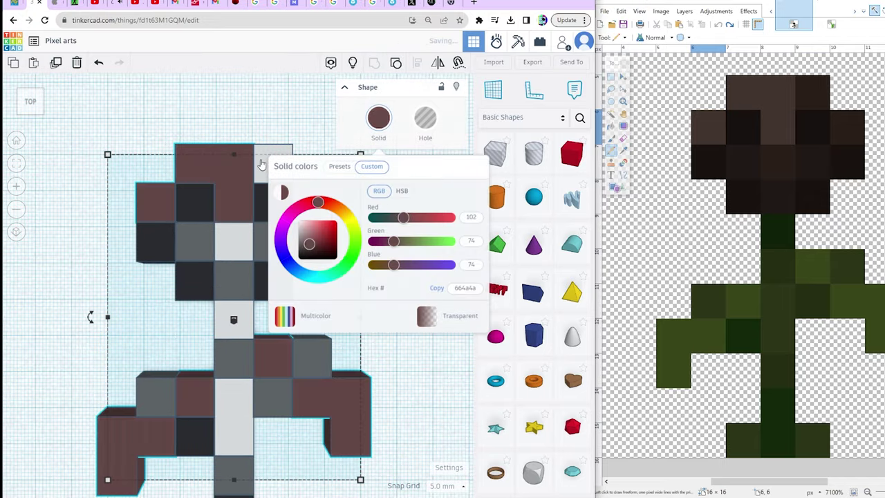
click(263, 172)
Step: Duplicate the figure, group the copy and rotate it 90° to stand upright
click(366, 129)
key(ctrl+d)
scroll(367, 129, down, 3)
right_drag(366, 130, 380, 133)
key(ctrl+g)
drag(339, 283, 175, 131)
Step: Orbit and zoom around the crossed potted flower to inspect it from all sides
right_drag(291, 320, 112, 300)
scroll(225, 254, up, 5)
scroll(225, 253, up, 5)
click(212, 293)
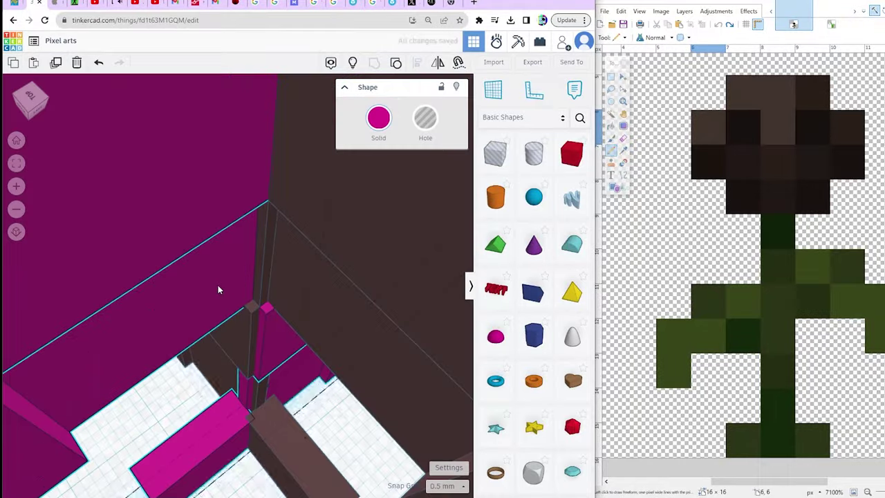
right_drag(212, 292, 306, 371)
scroll(385, 206, up, 5)
scroll(385, 205, down, 5)
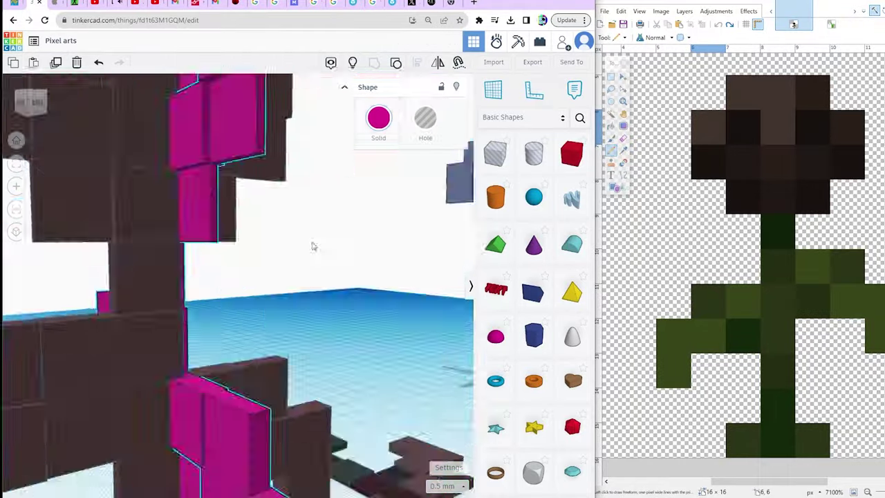
right_drag(385, 205, 265, 346)
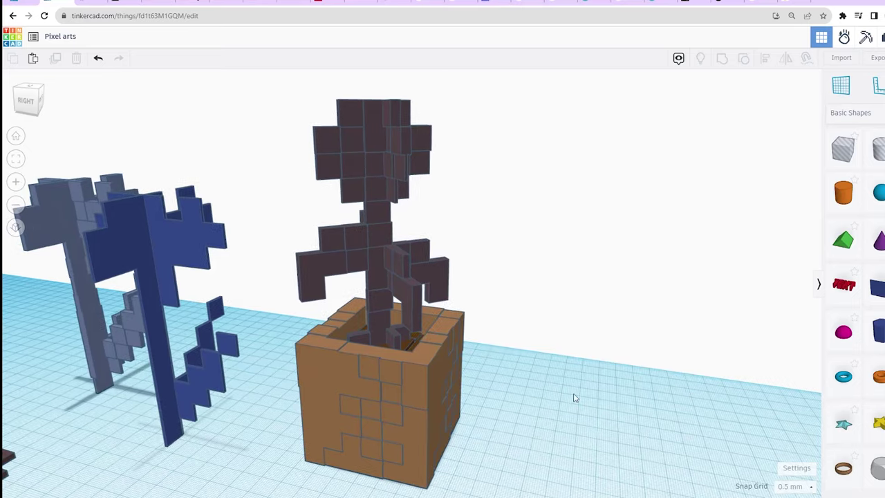
scroll(588, 395, down, 2)
scroll(596, 380, down, 2)
right_drag(593, 372, 261, 276)
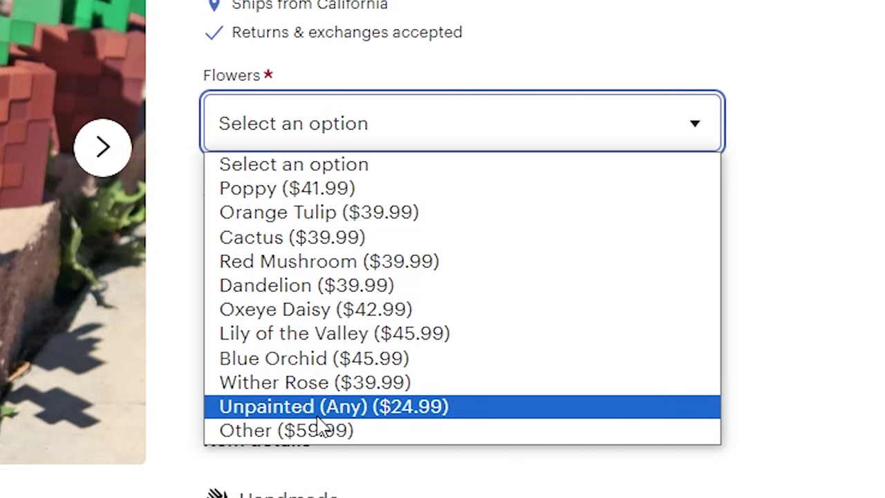
Step: Set the Etsy Flowers option to Unpainted (Any) at $24.99
click(457, 408)
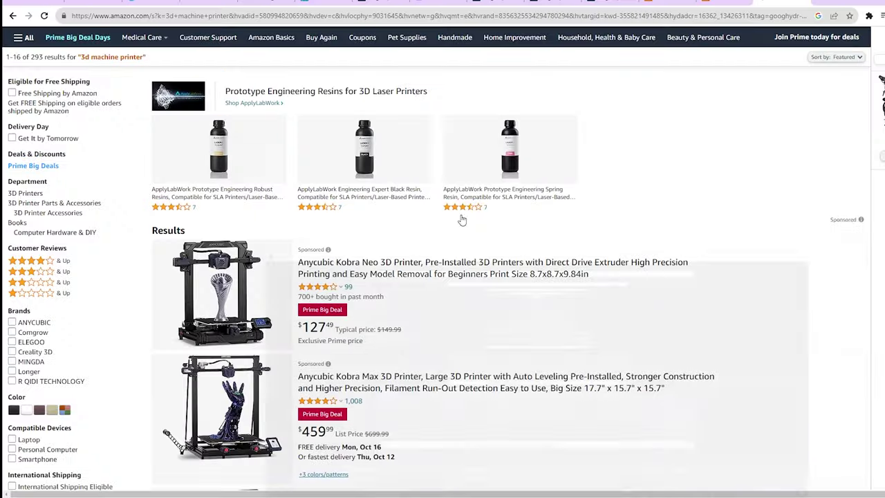
scroll(329, 279, down, 3)
scroll(328, 278, down, 4)
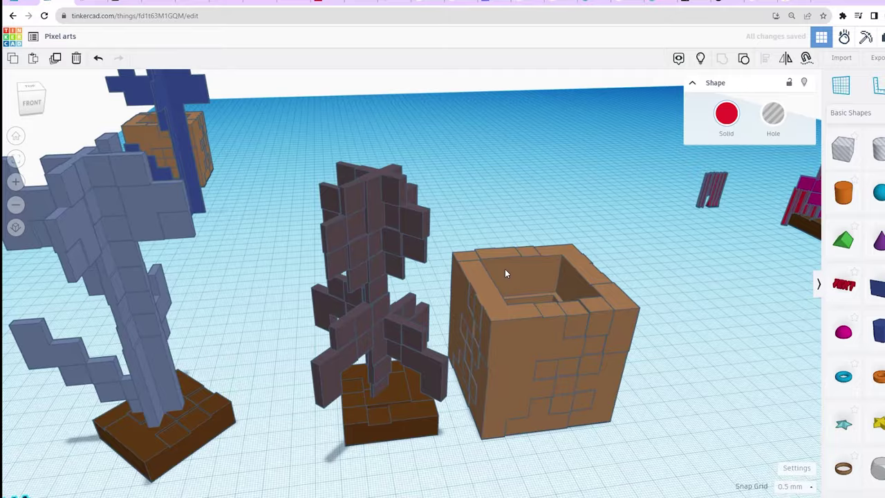
Step: Look over Amazon's '3d machine printer' search results
mouse_move(505, 274)
right_down()
mouse_move(502, 258)
mouse_move(490, 255)
mouse_move(375, 277)
mouse_move(411, 270)
right_up()
mouse_move(349, 280)
right_down()
mouse_move(515, 260)
mouse_move(357, 355)
right_up()
scroll(366, 287, up, 5)
mouse_move(368, 289)
right_down()
mouse_move(361, 259)
mouse_move(380, 245)
right_up()
scroll(362, 258, down, 3)
scroll(370, 281, up, 3)
scroll(367, 281, down, 3)
mouse_move(367, 281)
right_down()
mouse_move(414, 291)
mouse_move(291, 283)
right_up()
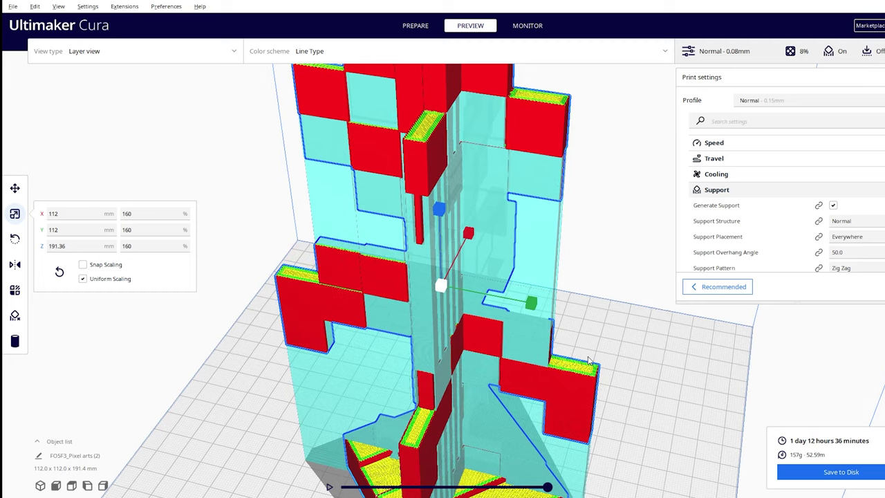
right_drag(589, 360, 618, 362)
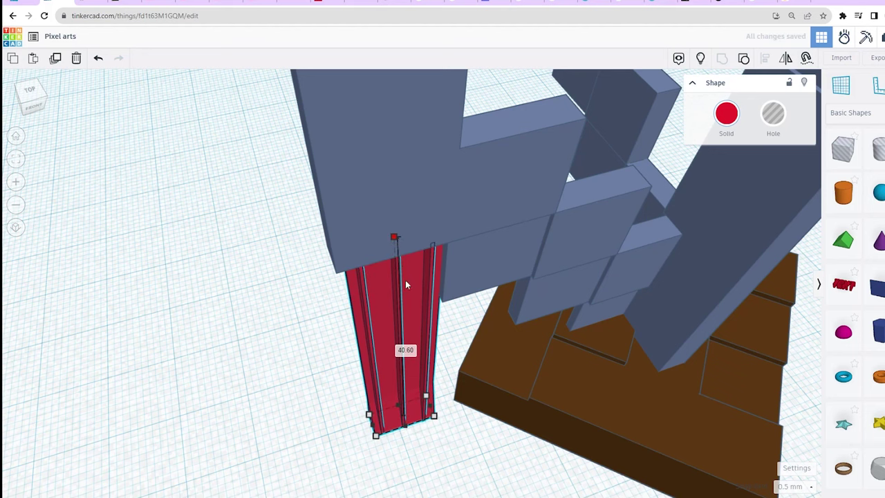
Step: Orbit around the red support pillars to survey all the pixel-art flower models
right_drag(394, 289, 381, 269)
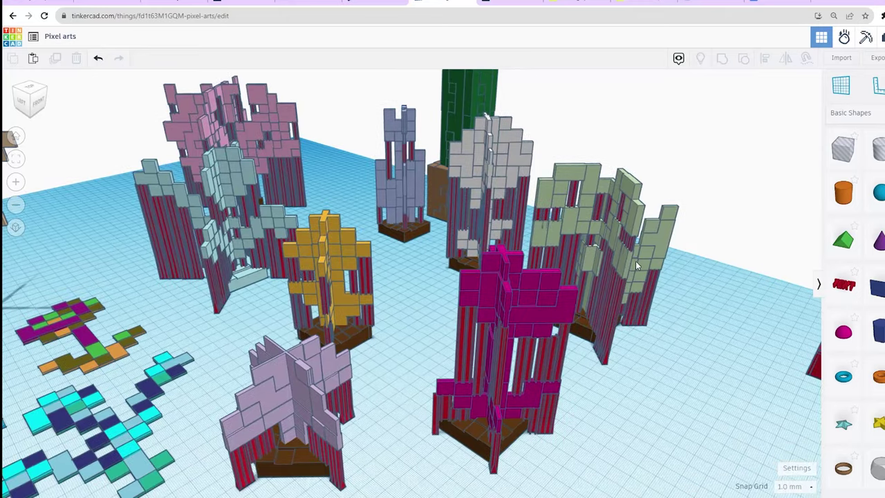
right_drag(635, 260, 366, 287)
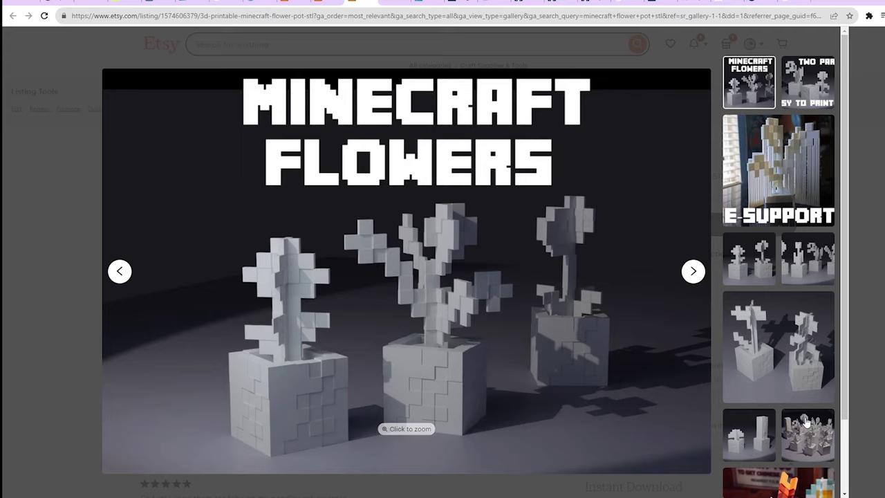
Step: View the all-pots, pre-supported, four-flowers and two-pots photos, then close the gallery
click(807, 426)
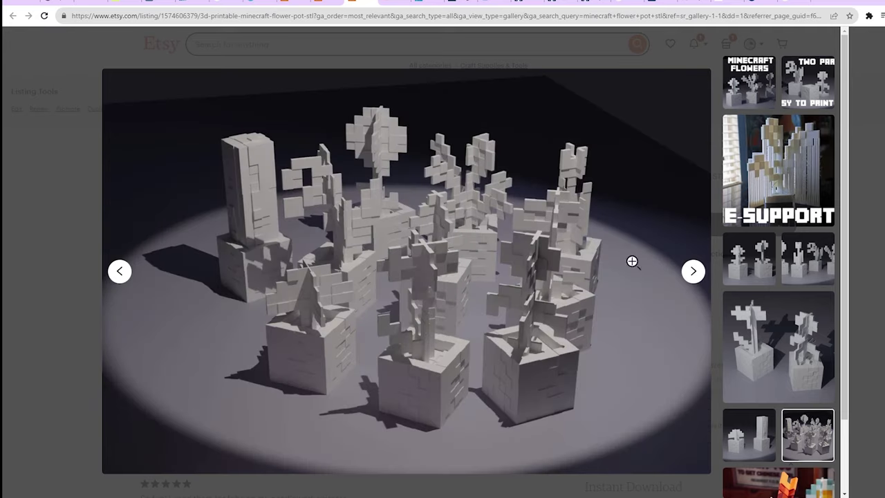
click(766, 200)
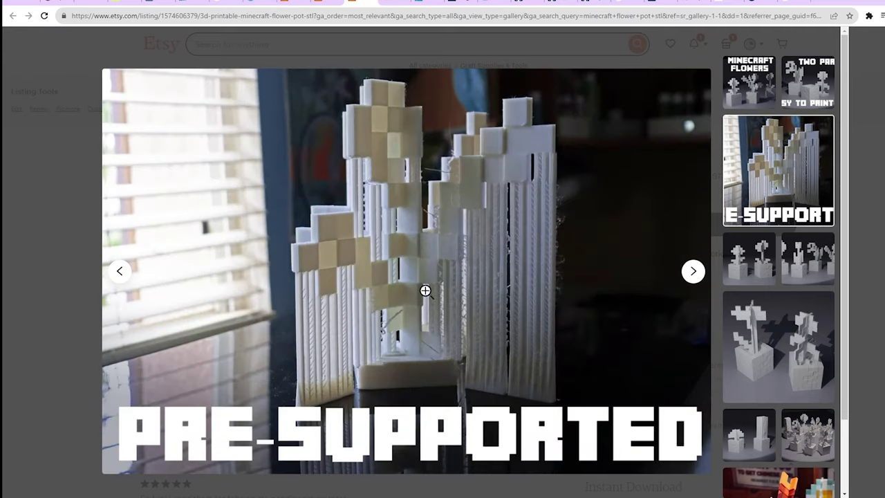
click(693, 271)
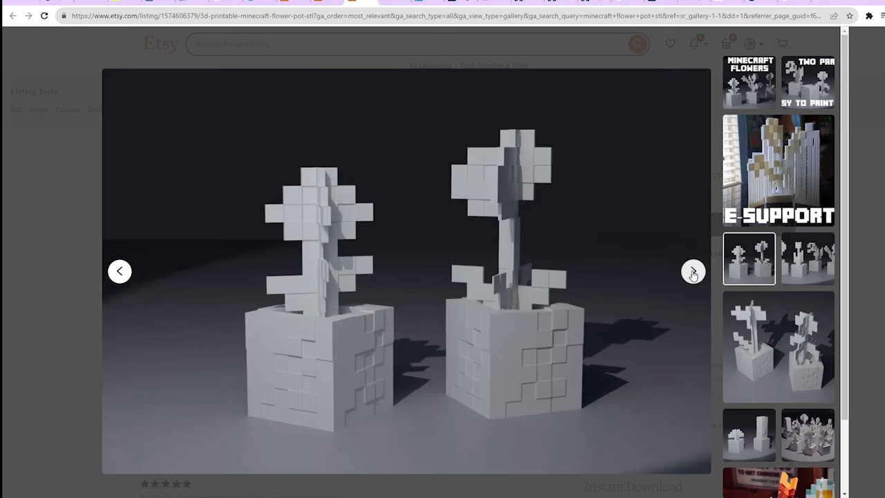
click(693, 271)
click(693, 272)
key(Escape)
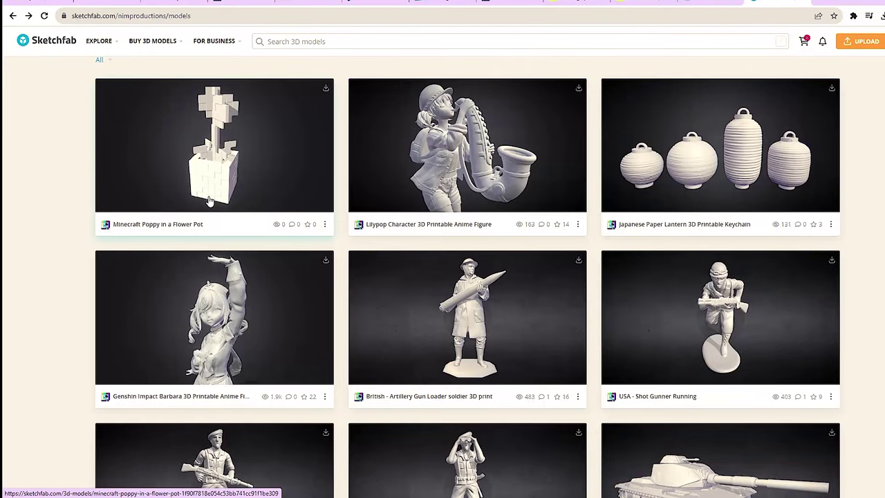
Step: Open the Minecraft Poppy in a Flower Pot model in the Sketchfab viewer
click(210, 199)
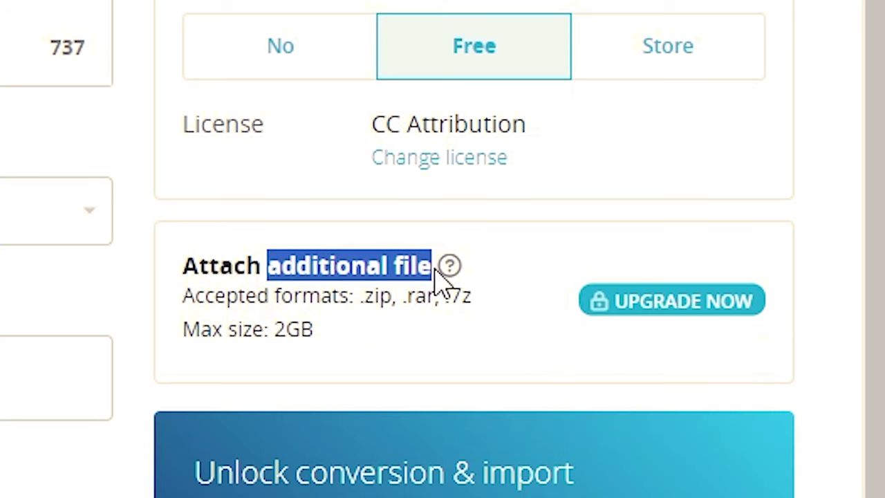
click(474, 345)
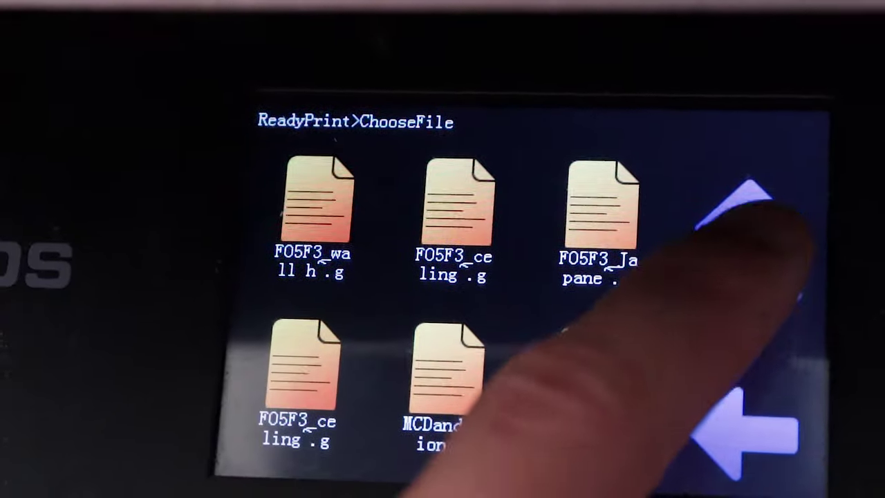
Step: Page down the printer's file list three times to reach MCParrot, MCLily and MCTulip
click(798, 294)
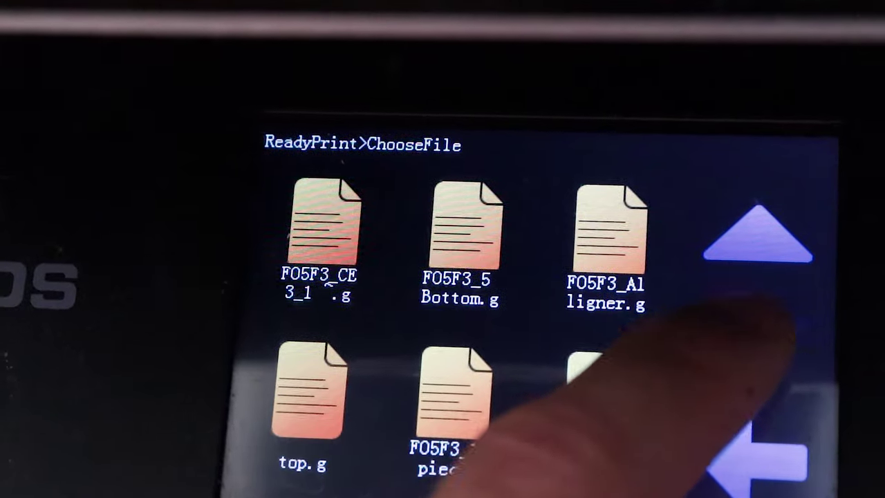
click(799, 294)
click(799, 294)
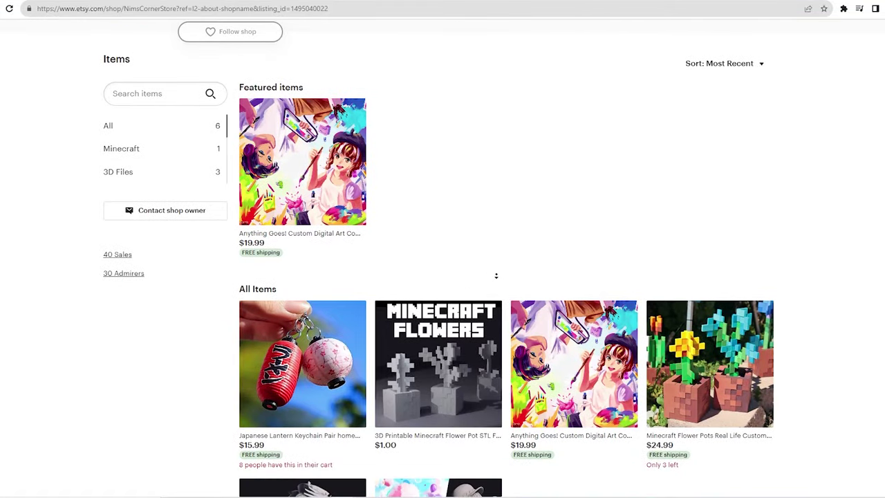
scroll(626, 275, down, 2)
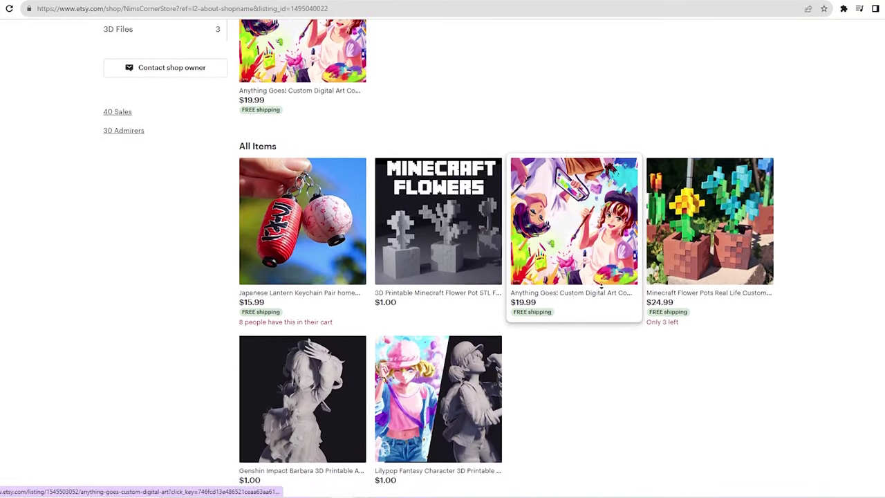